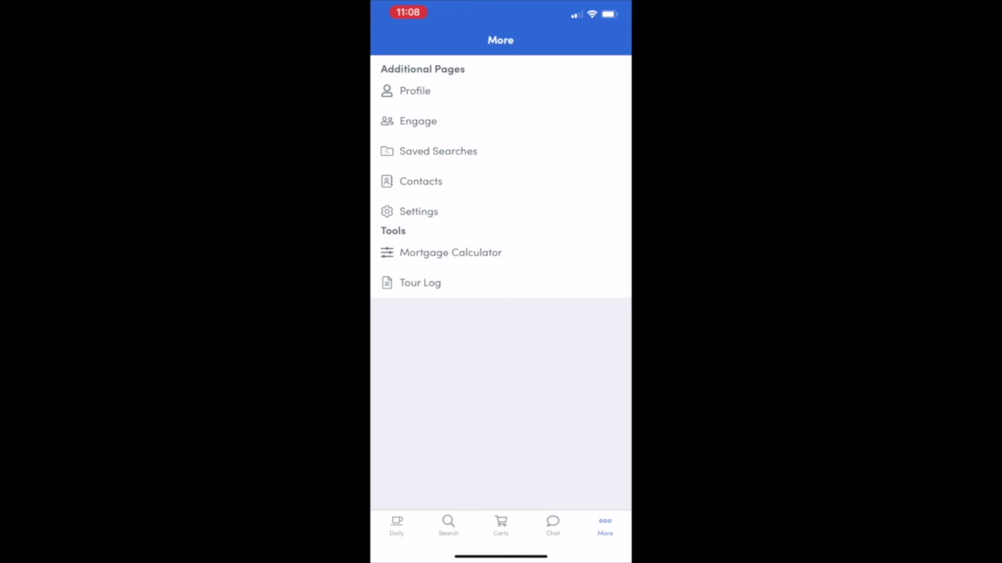
Invite 10Contact and 1Contact through 6Contact to Remine from Engage, then dismiss the confirmation
left_click(418, 121)
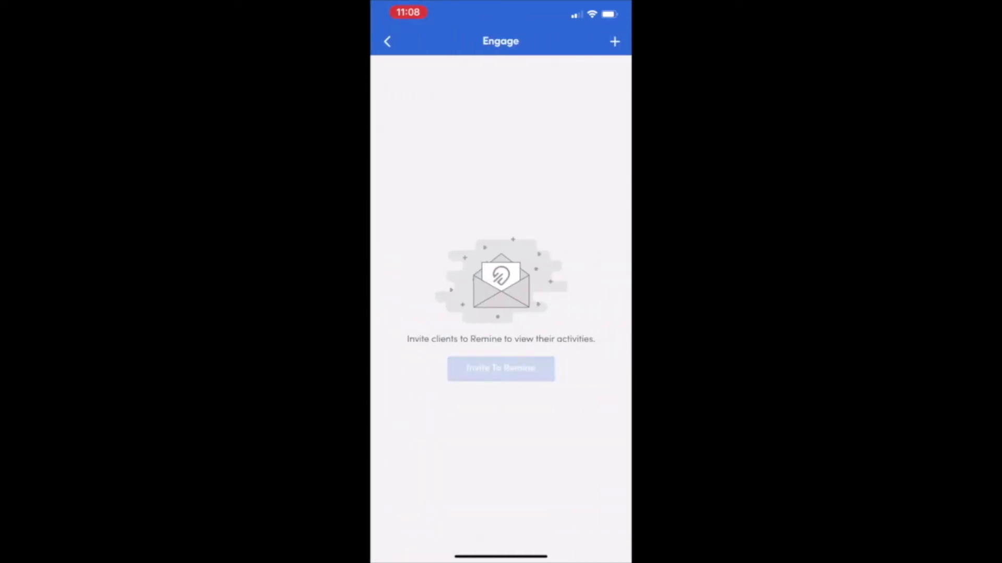
left_click(502, 368)
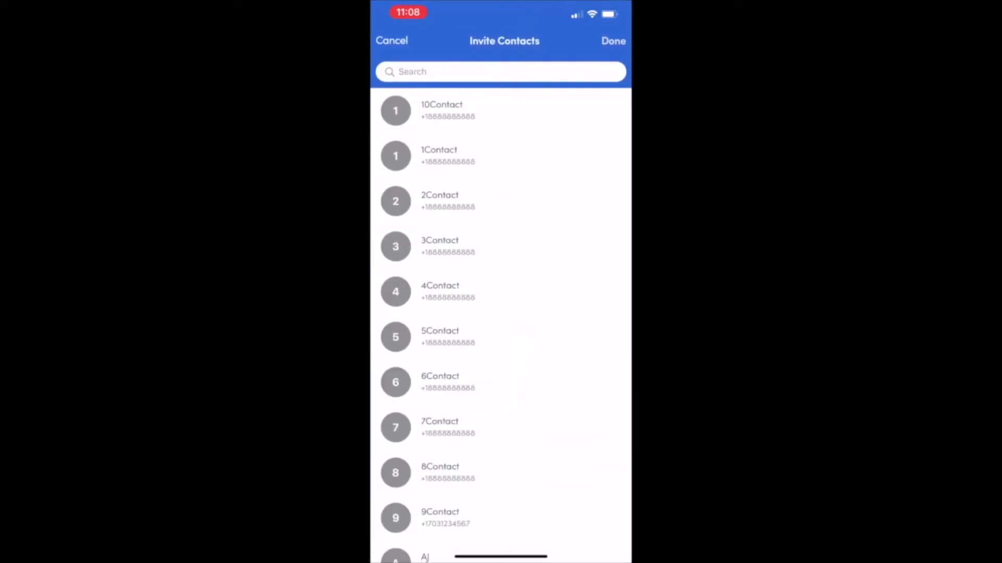
left_click(500, 110)
left_click(502, 156)
left_click(501, 202)
left_click(501, 246)
left_click(502, 292)
left_click(502, 337)
left_click(501, 383)
left_click(613, 40)
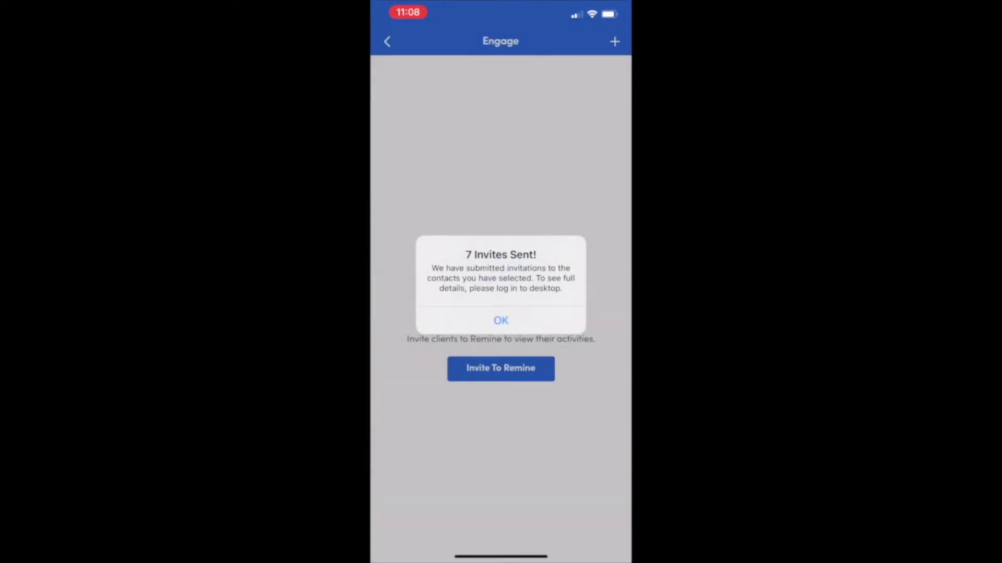
left_click(501, 320)
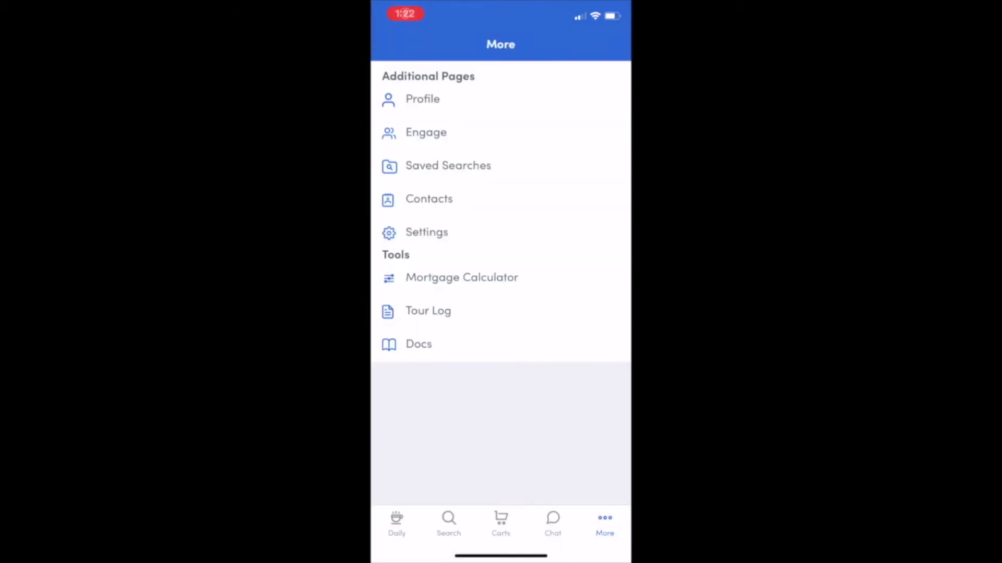
Open the Engage leads list and the details of the lead with 33 activities
left_click(426, 132)
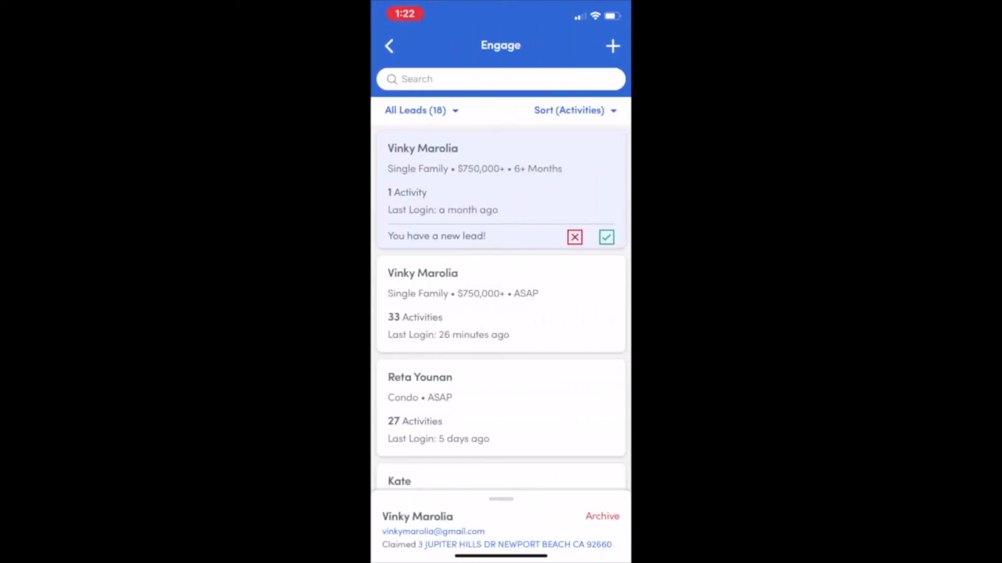
left_click(500, 304)
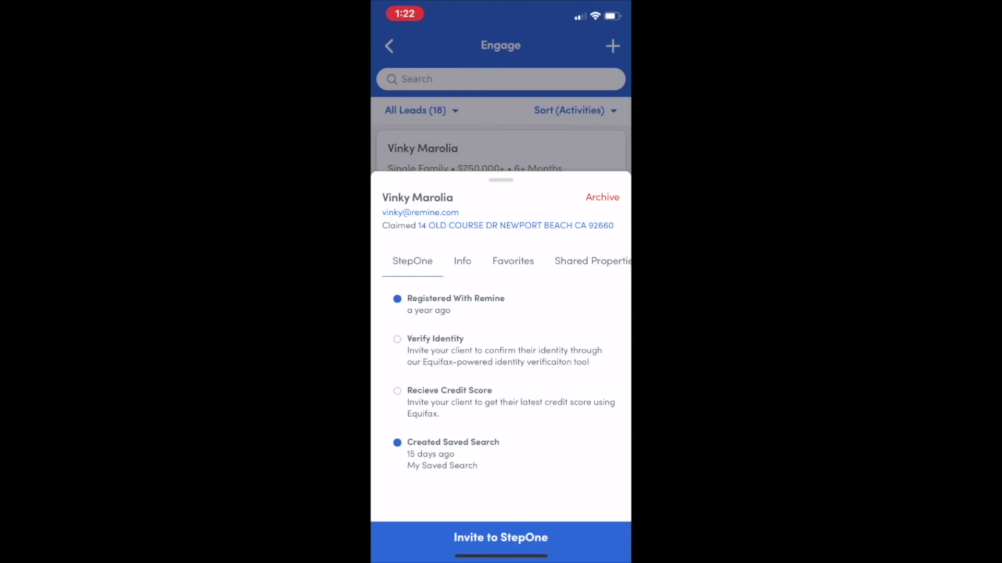
Show the lead's Info tab with home preferences and activity stats
left_click(462, 261)
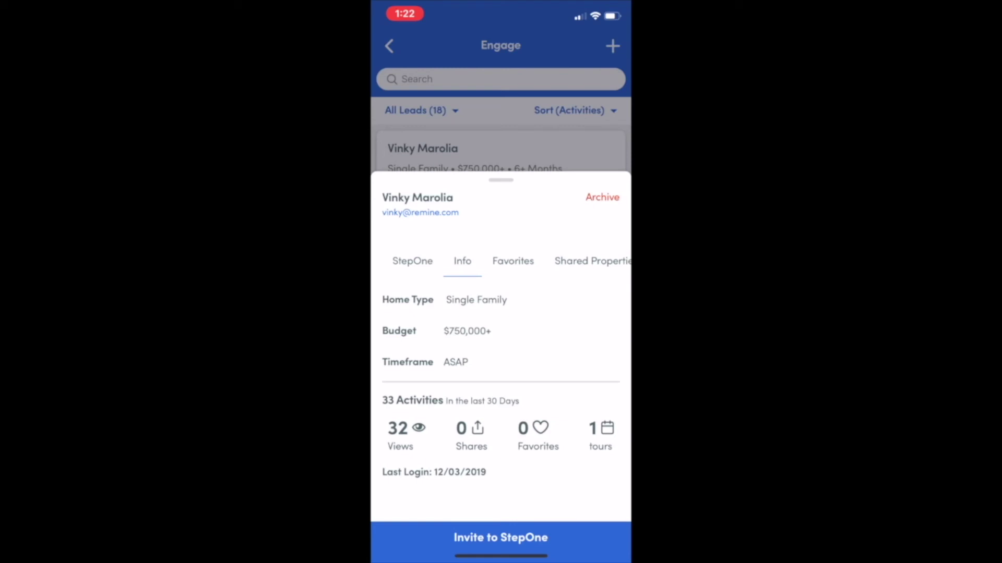
Return to the lead's StepOne progress tab
left_click(411, 261)
left_click(512, 260)
scroll(501, 392, "down", 3)
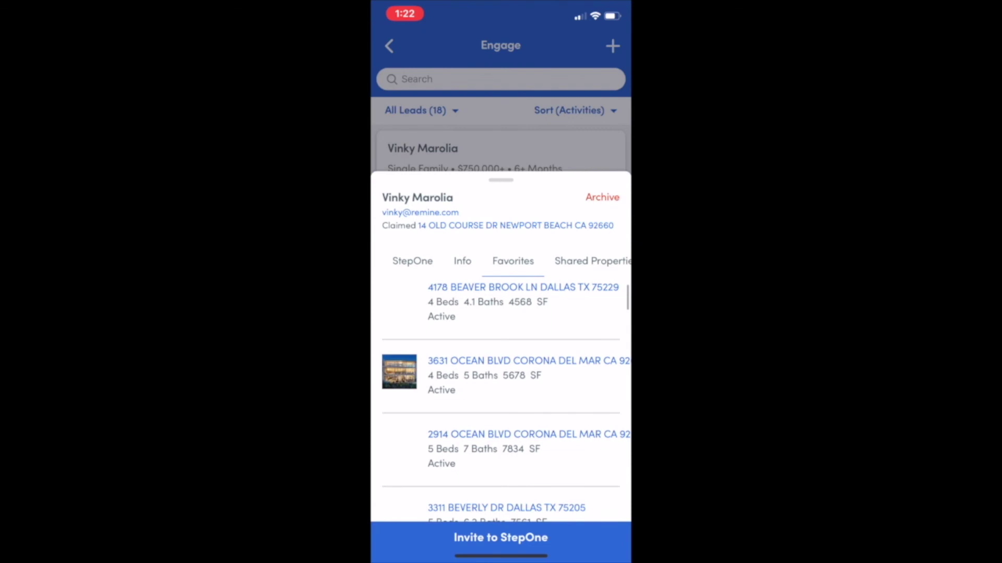
scroll(500, 391, "down", 2)
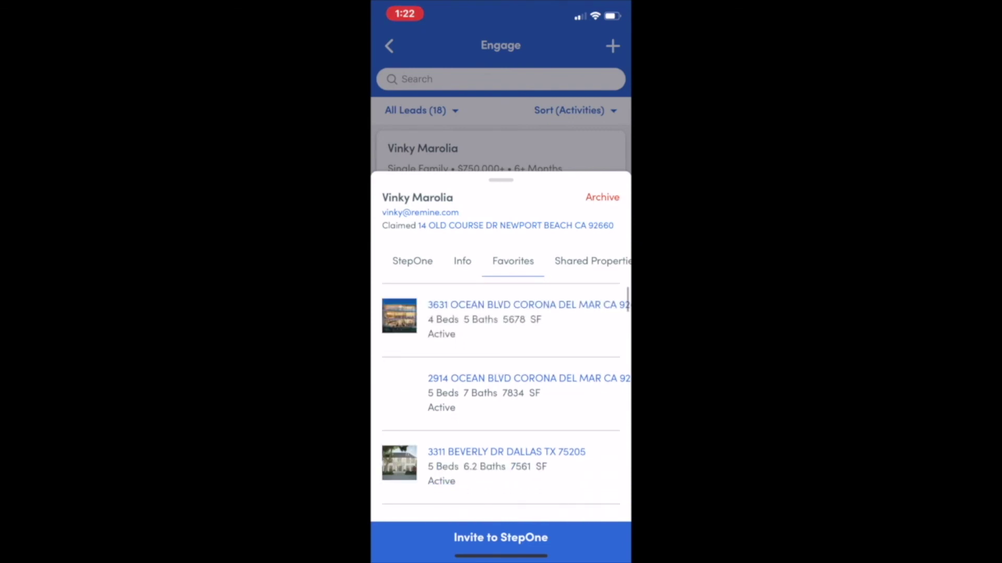
left_click(515, 225)
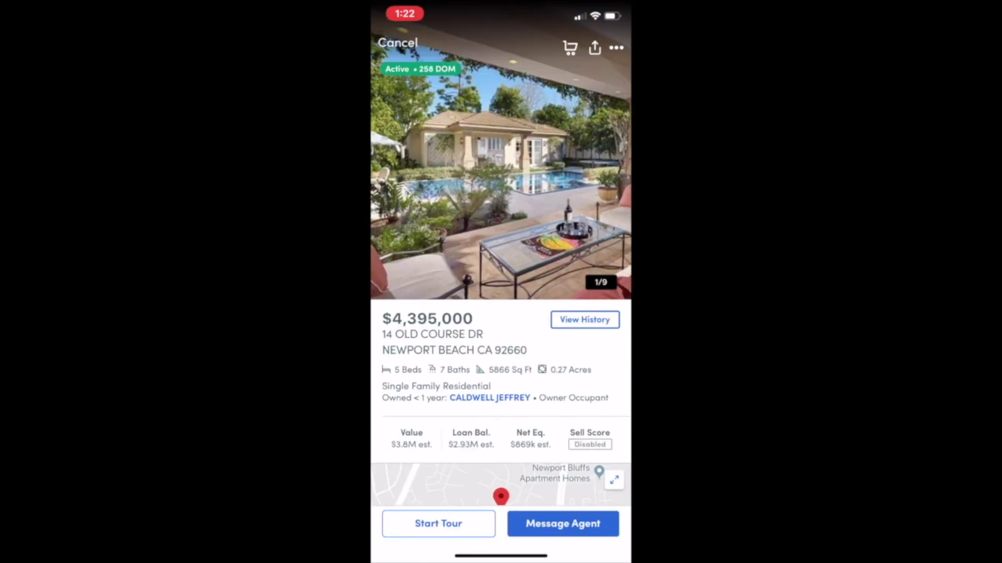